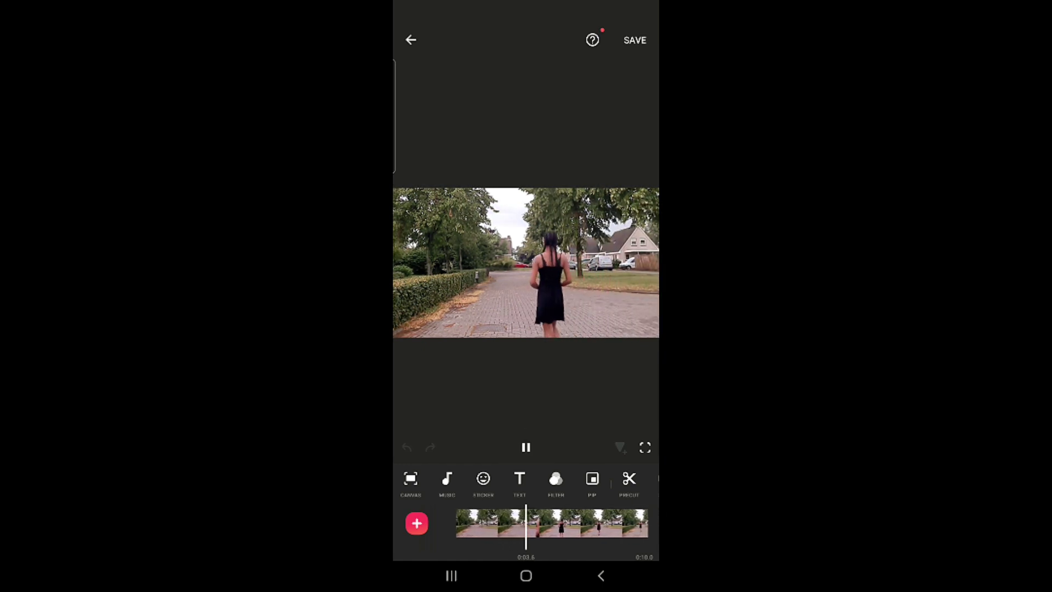
Add a 'Harpyjessy' title in Chunkfive font over the walking video and enlarge it
left_click(520, 478)
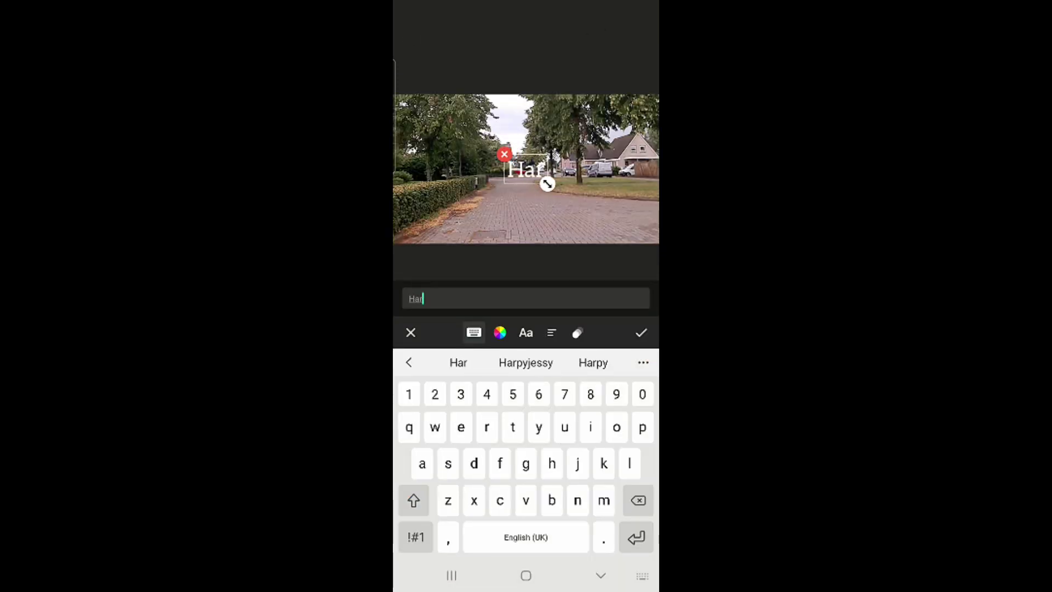
left_click(524, 332)
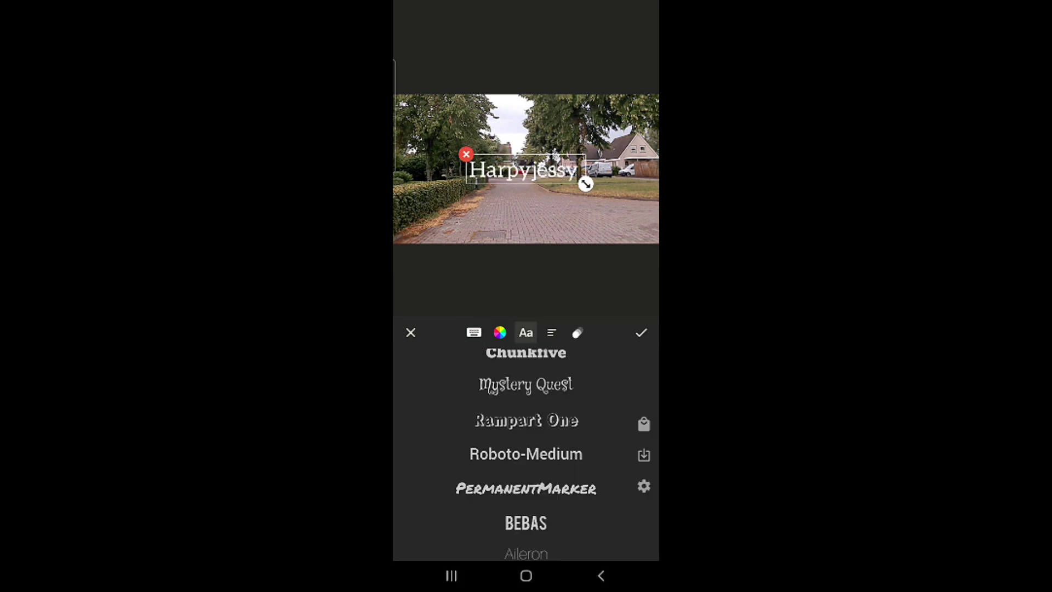
scroll(526, 452, "up", 3)
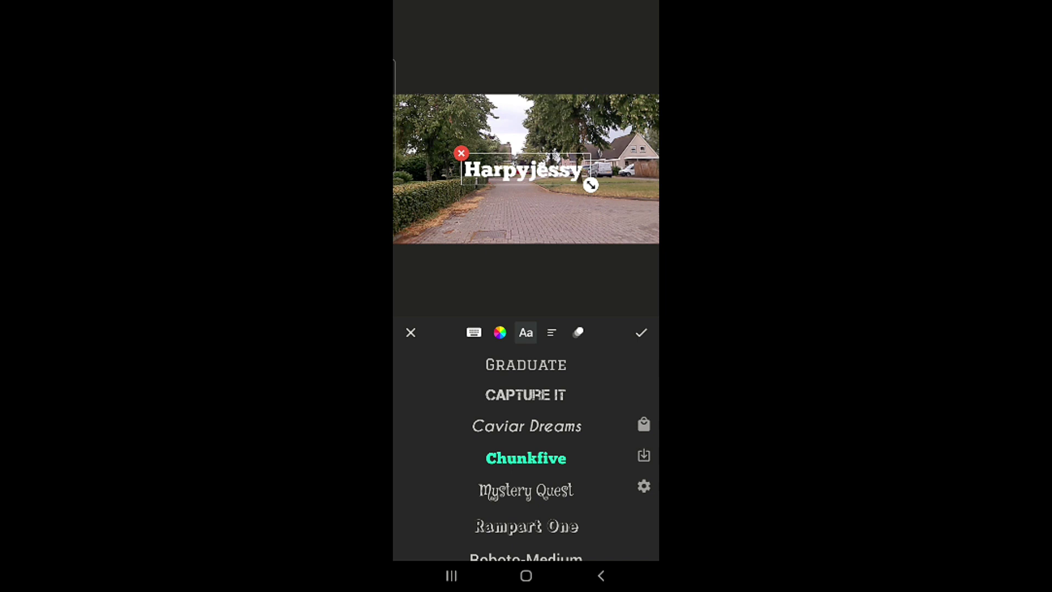
left_click_drag(590, 185, 618, 192)
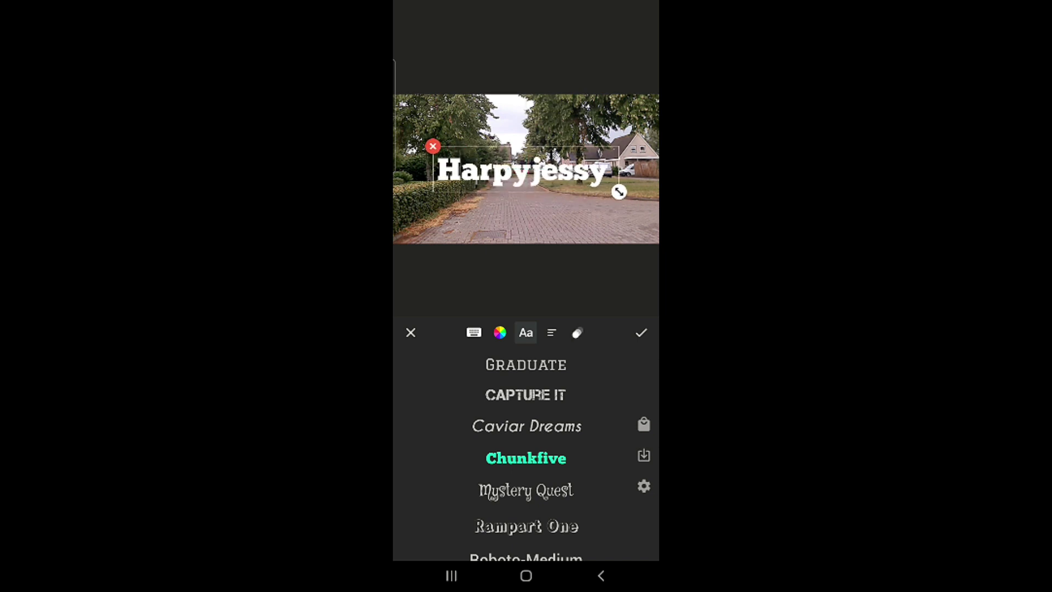
left_click(577, 332)
left_click(641, 332)
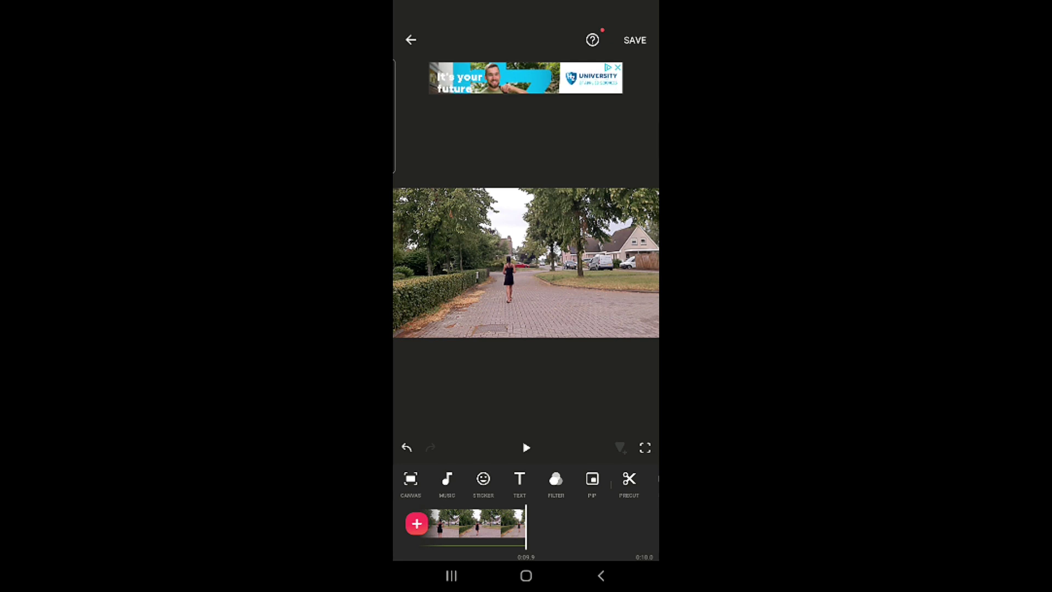
Export the titled walking video and return to the editor
left_click(635, 40)
left_click(575, 186)
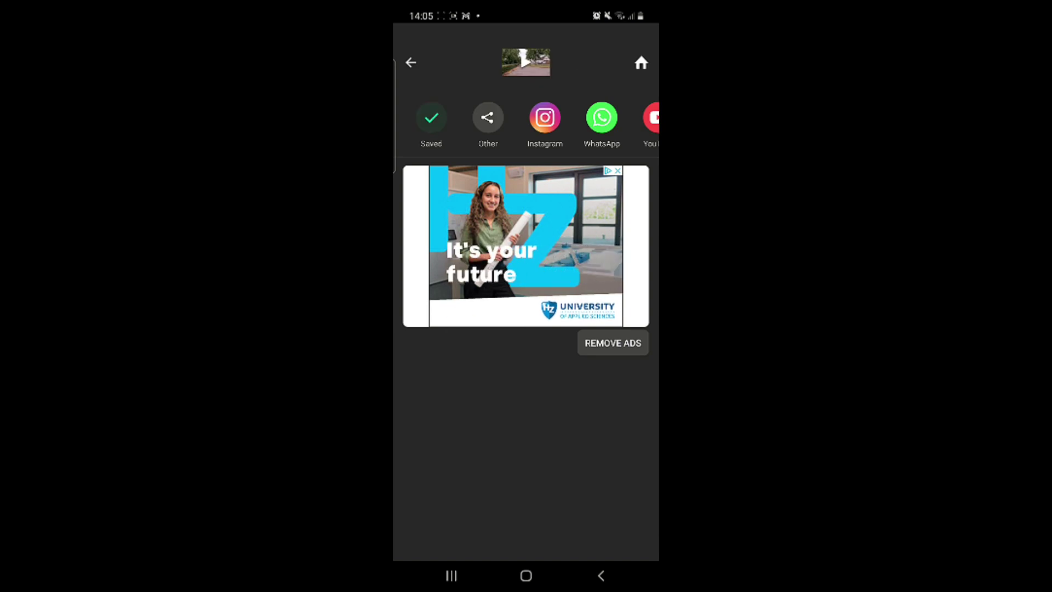
left_click(411, 62)
Keep the current project as a draft and start a new video project
left_click(411, 40)
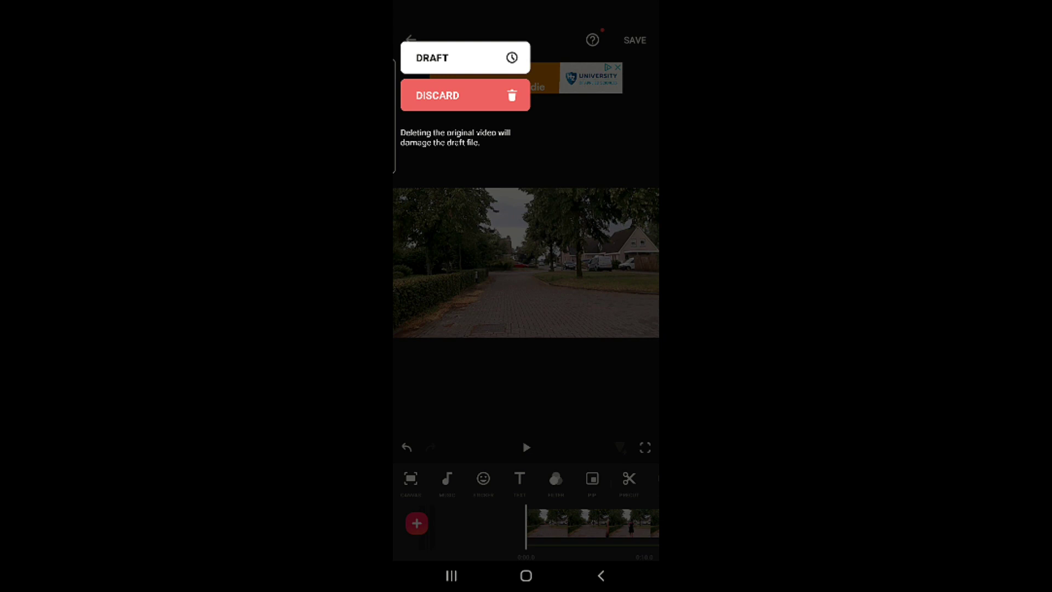
left_click(461, 57)
left_click(451, 345)
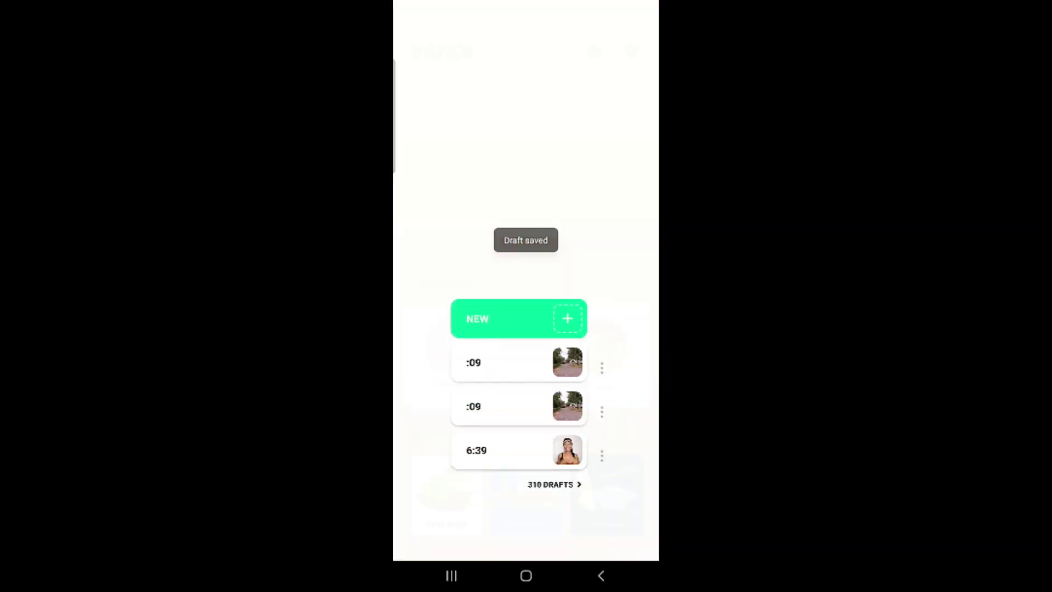
left_click(519, 318)
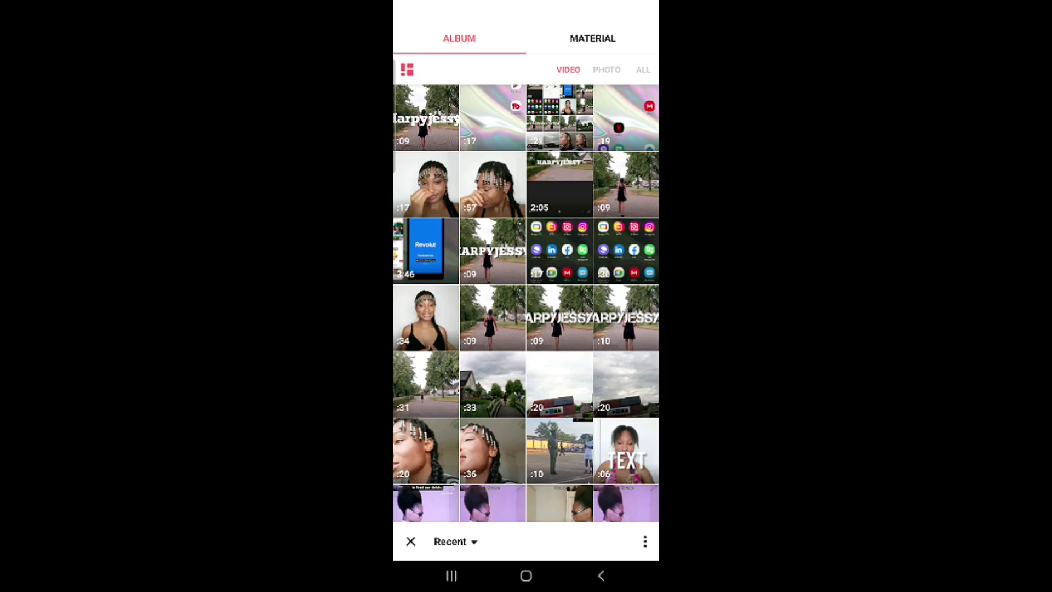
Overlay the plain walking clip full-frame, cut out the woman, and preview the result
left_click(559, 185)
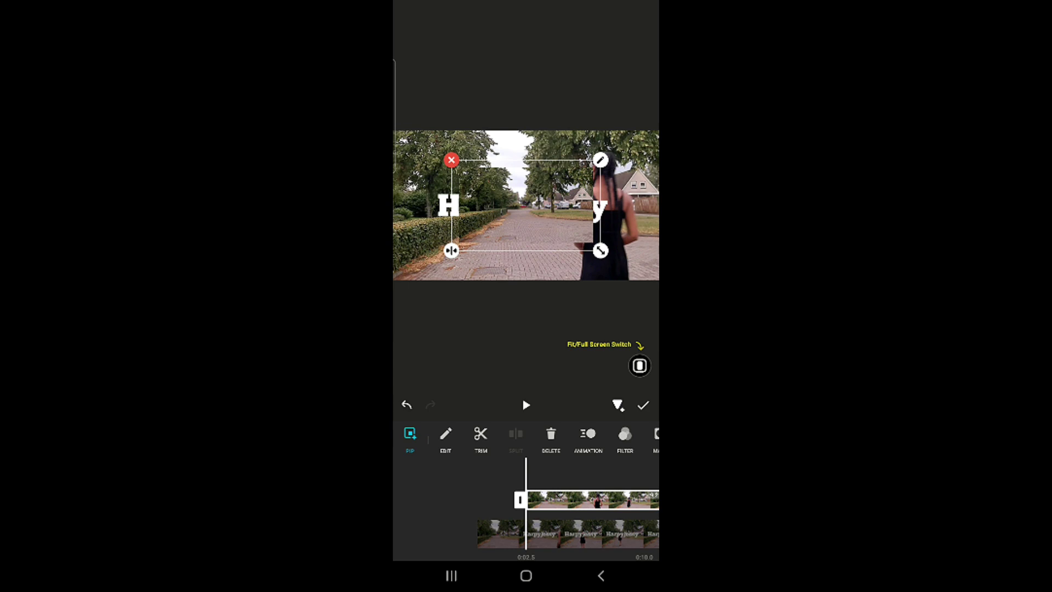
left_click(444, 505)
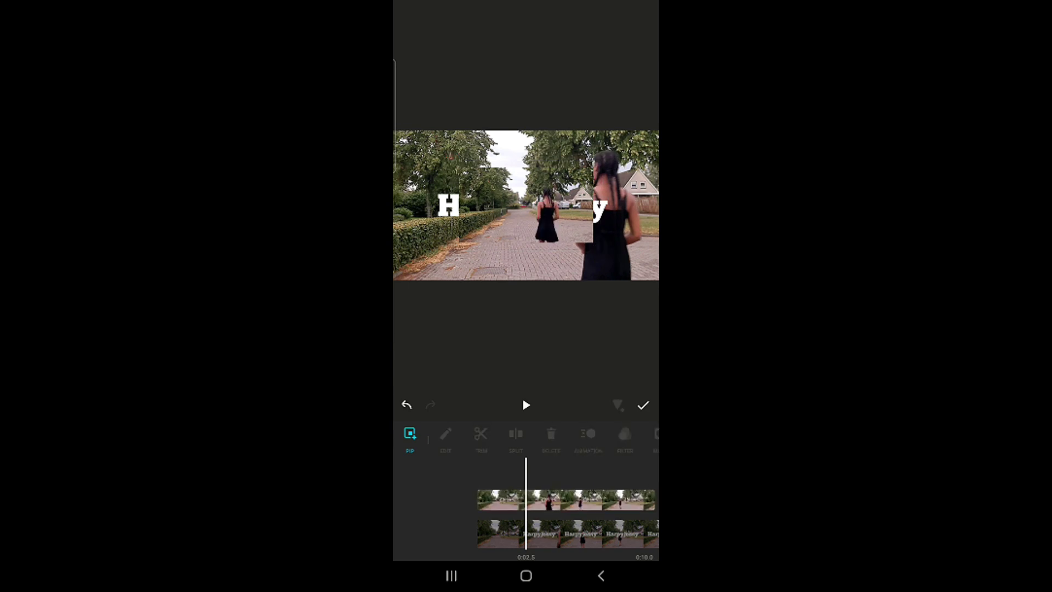
left_click(567, 499)
left_click_drag(600, 250, 653, 278)
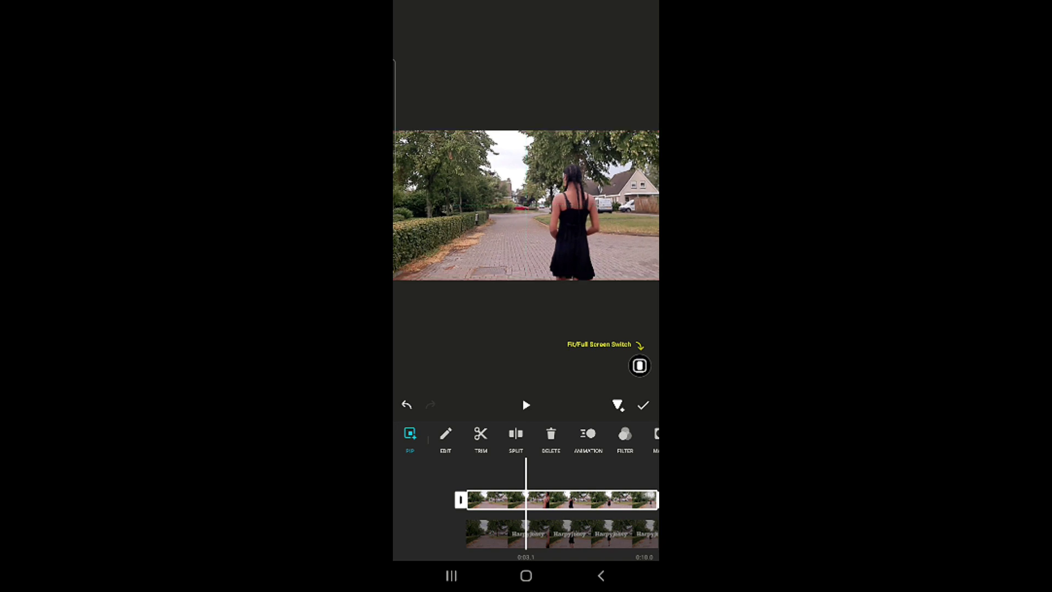
left_click_drag(543, 526, 588, 526)
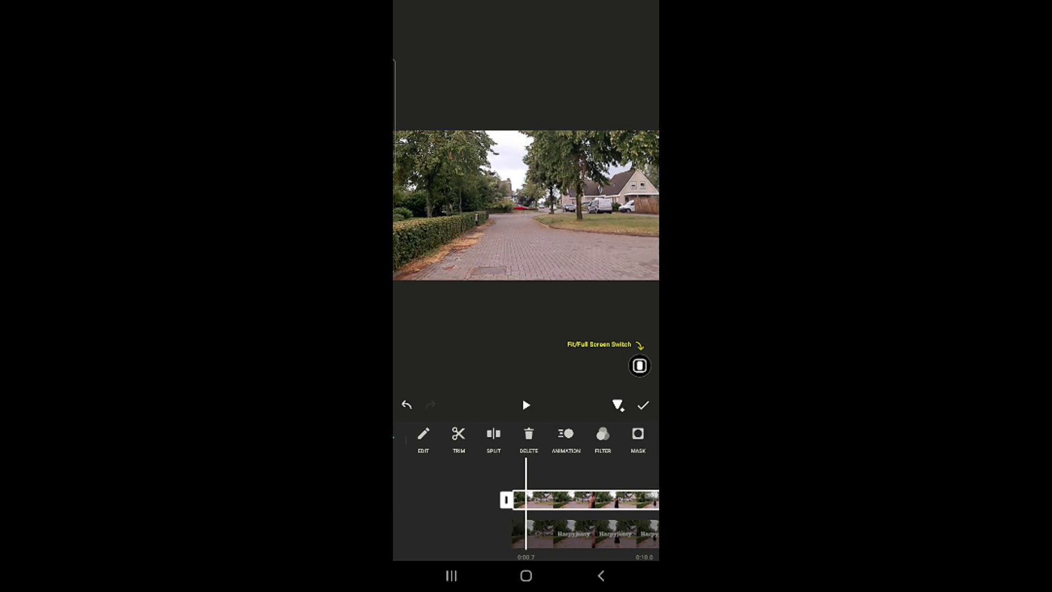
left_click(643, 436)
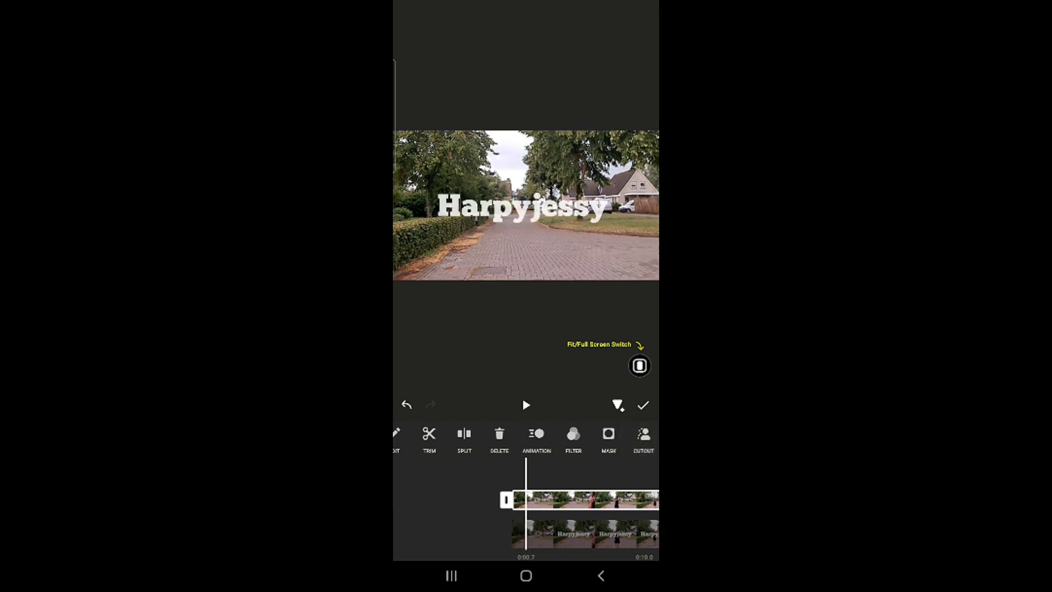
left_click(526, 405)
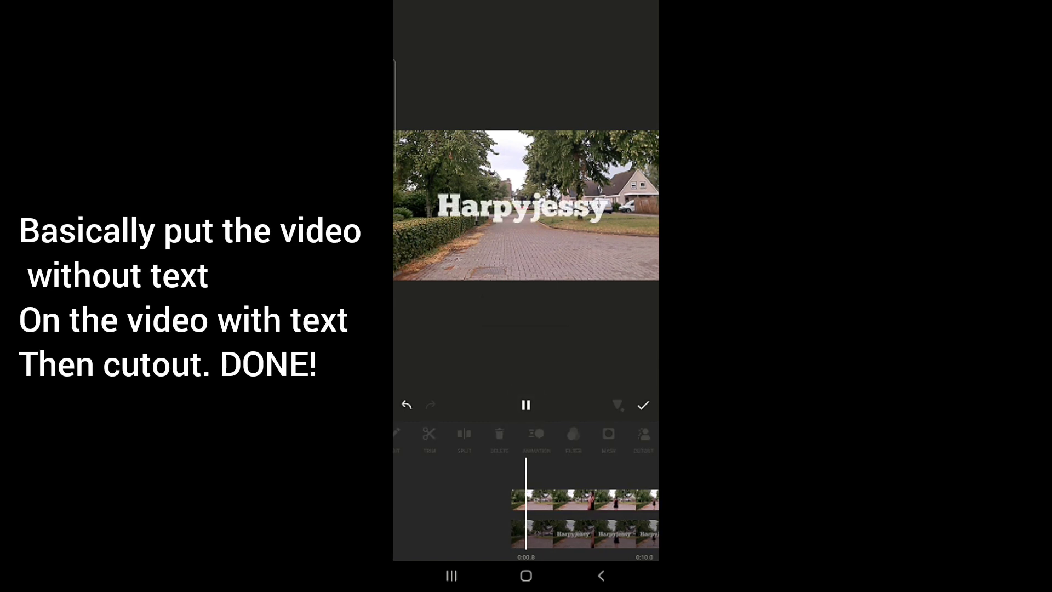